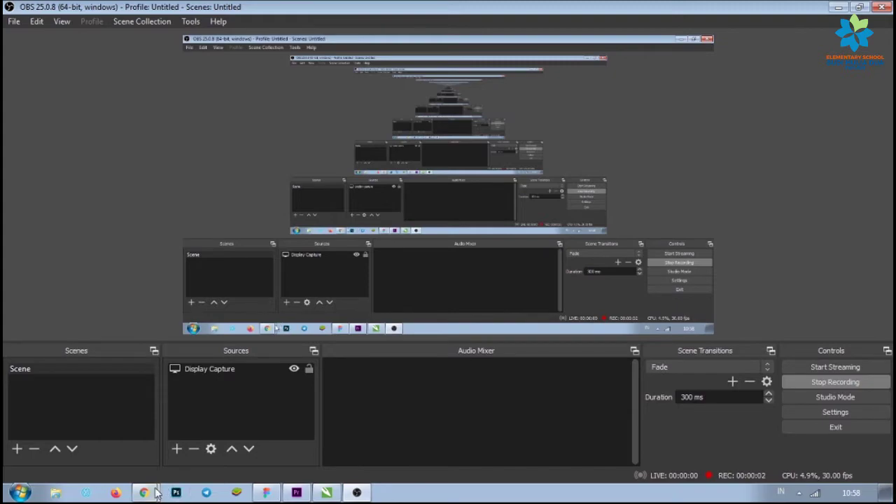
Switch from OBS Studio to the Chrome browser via the taskbar
click(142, 494)
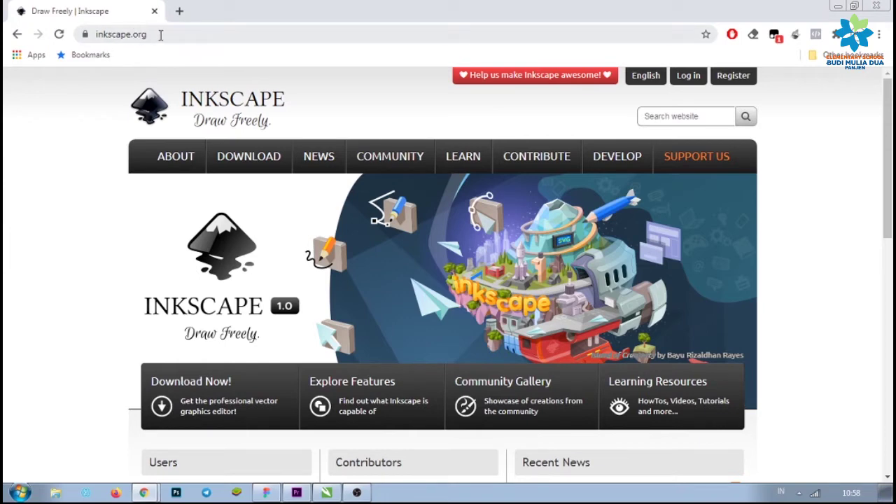
Go to the Inkscape 1.0.1 current version download page for Windows 64-bit on inkscape.org
drag(160, 34, 93, 34)
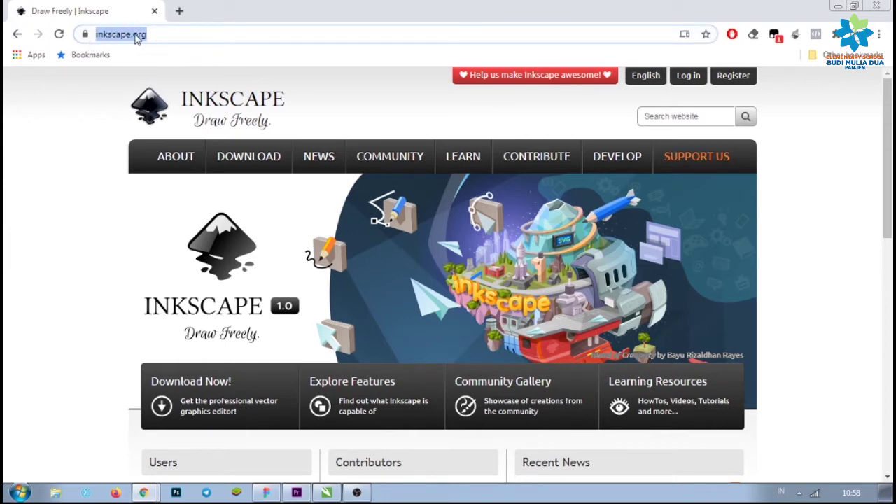
click(173, 31)
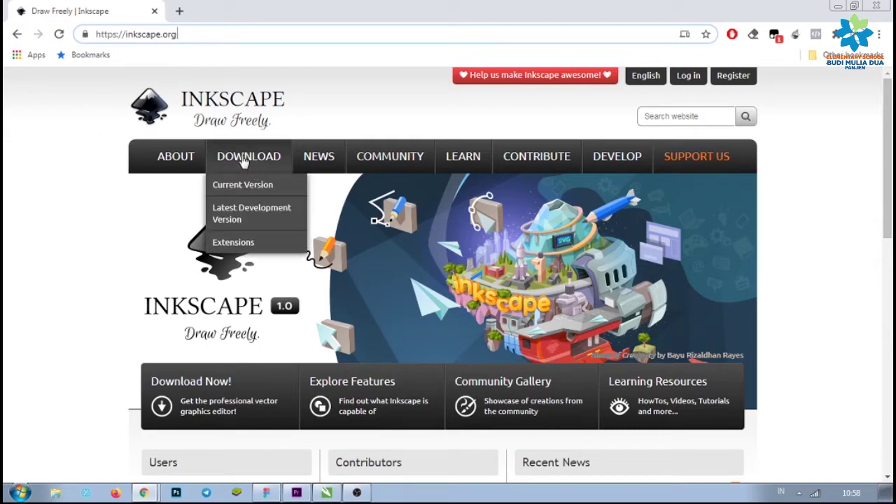
mouse_move(249, 156)
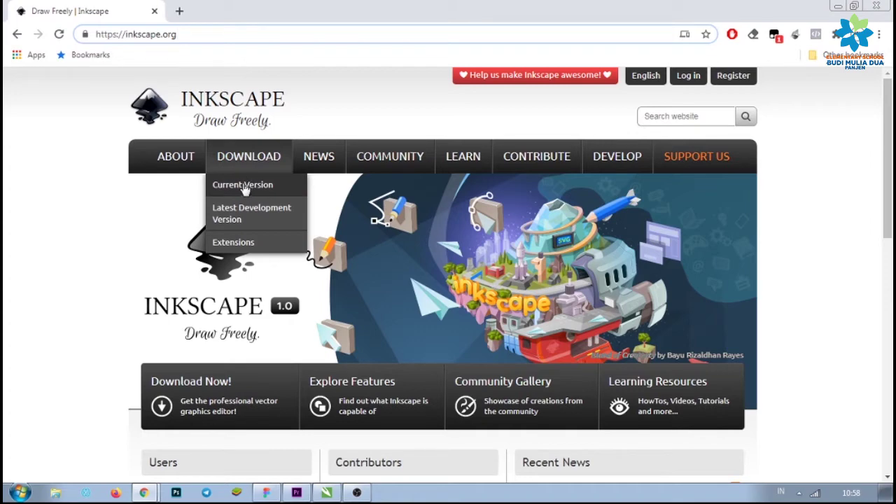
click(242, 191)
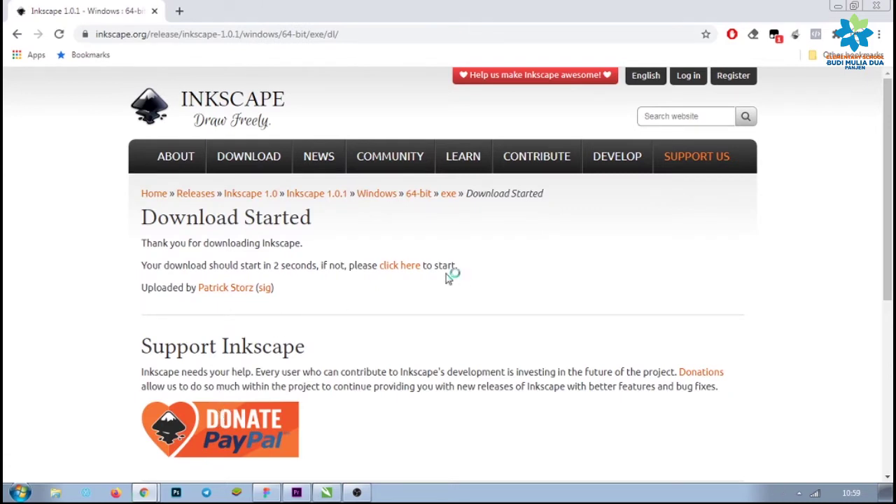
mouse_move(60, 117)
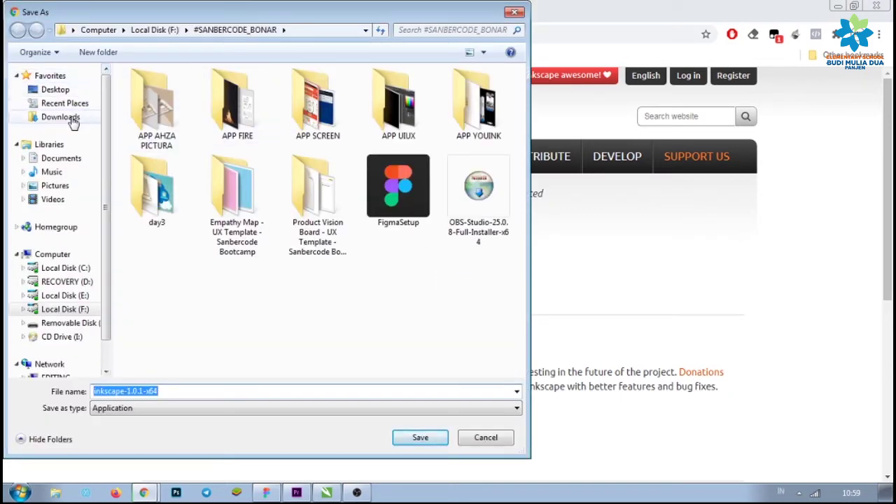
Save inkscape-1.0.1-x64 into the Downloads folder
click(73, 120)
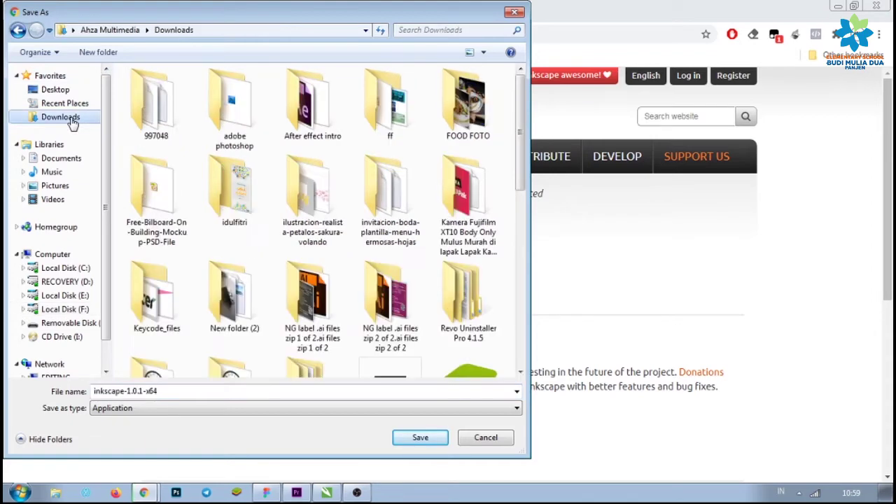
click(406, 438)
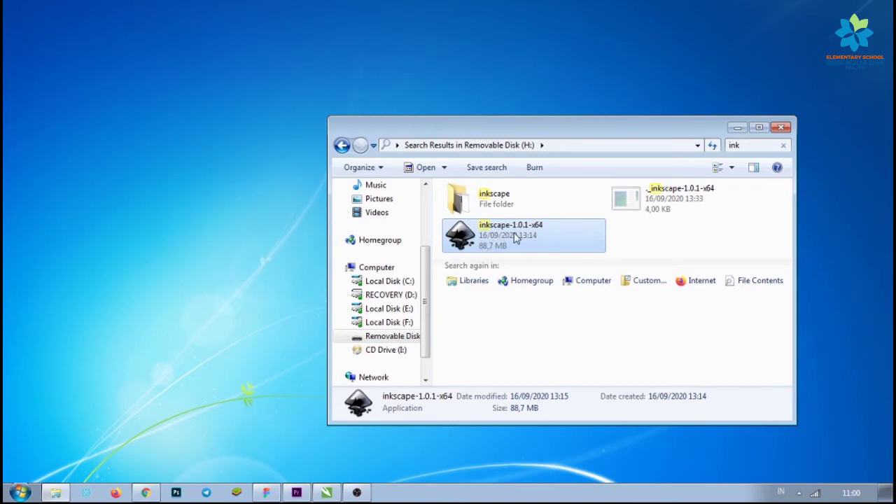
Run inkscape-1.0.1-x64 as administrator, accept the licence and default options, and finish setup
right_click(475, 246)
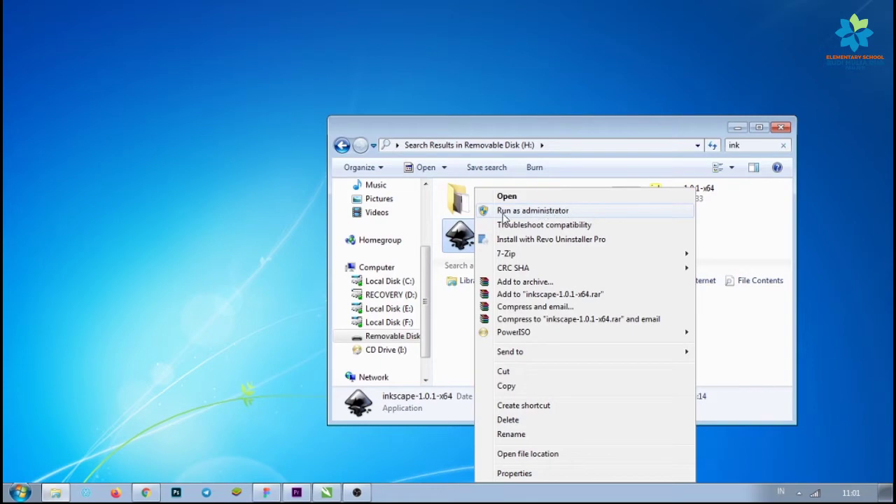
click(530, 214)
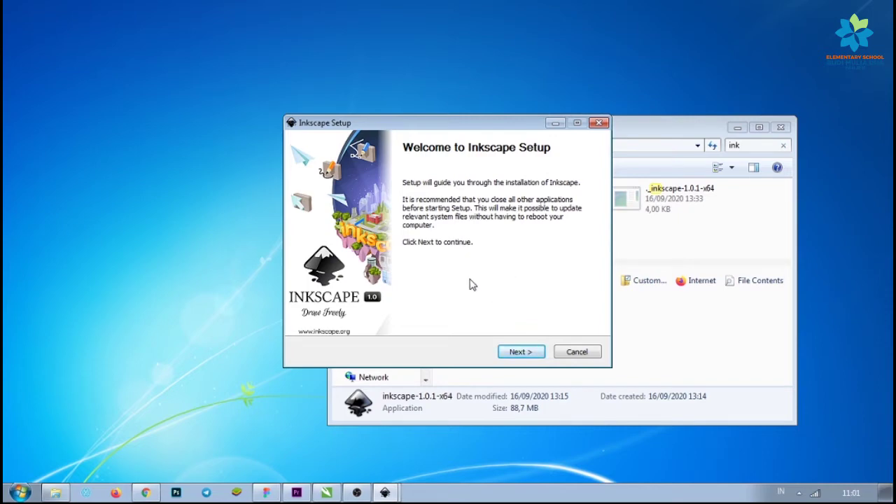
click(516, 357)
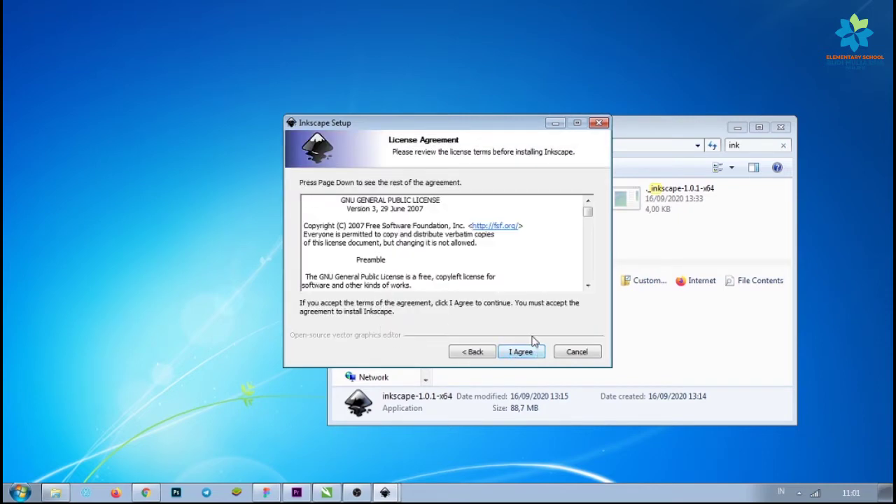
click(522, 352)
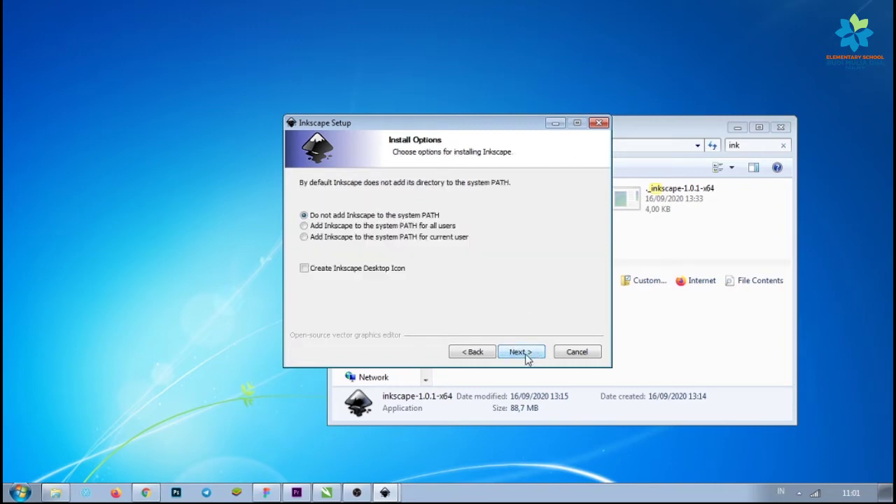
click(526, 355)
click(522, 351)
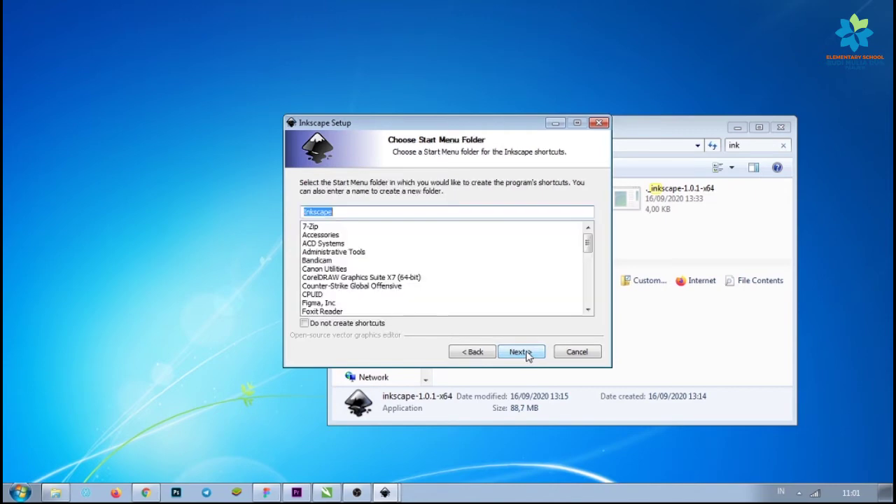
click(522, 352)
click(522, 352)
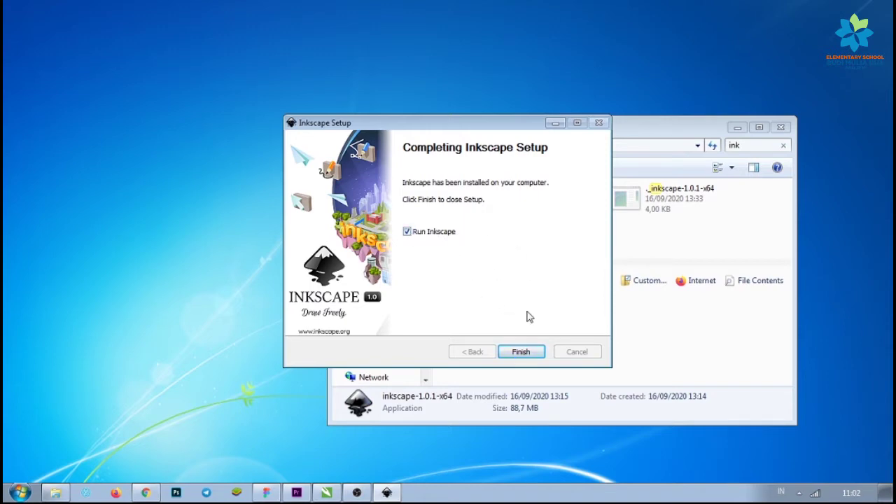
click(536, 354)
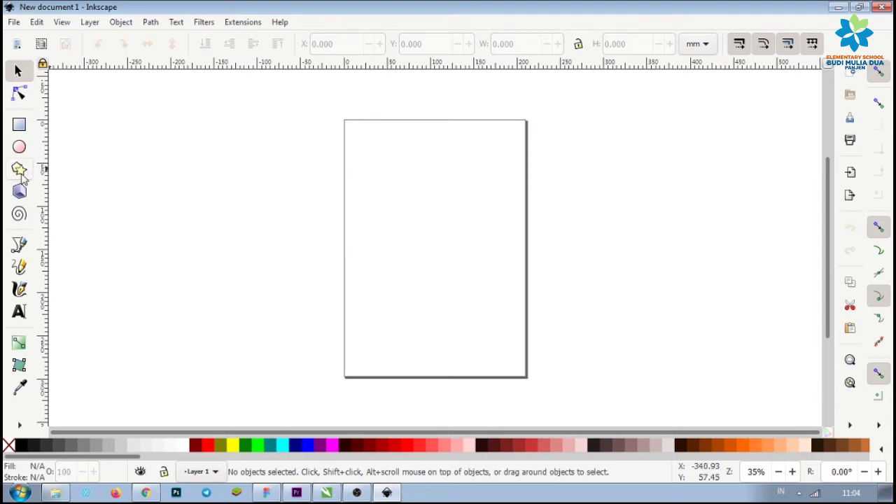
click(20, 173)
drag(156, 166, 179, 195)
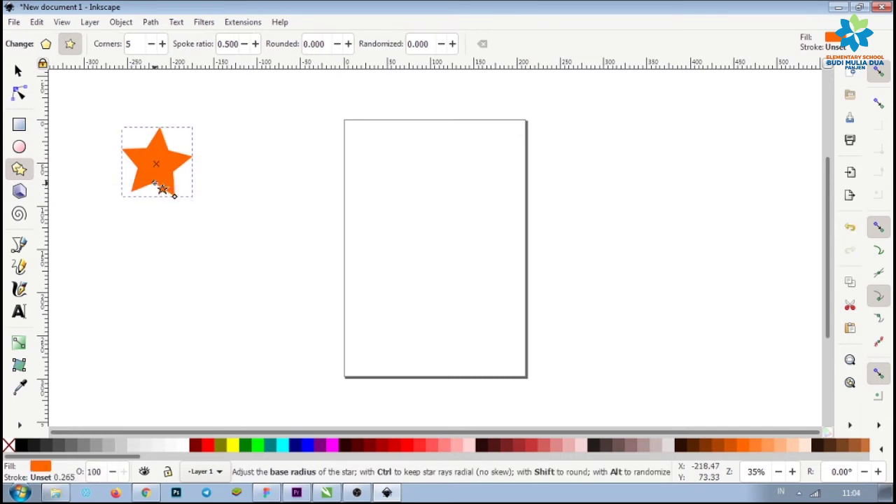
mouse_move(154, 183)
mouse_down()
mouse_move(154, 204)
mouse_move(154, 195)
mouse_up()
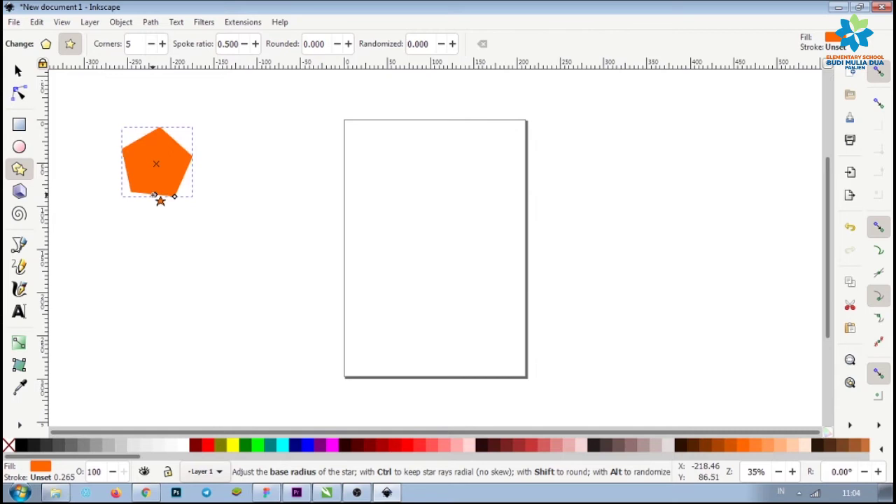
mouse_move(155, 195)
mouse_down()
mouse_move(154, 208)
mouse_move(150, 185)
mouse_up()
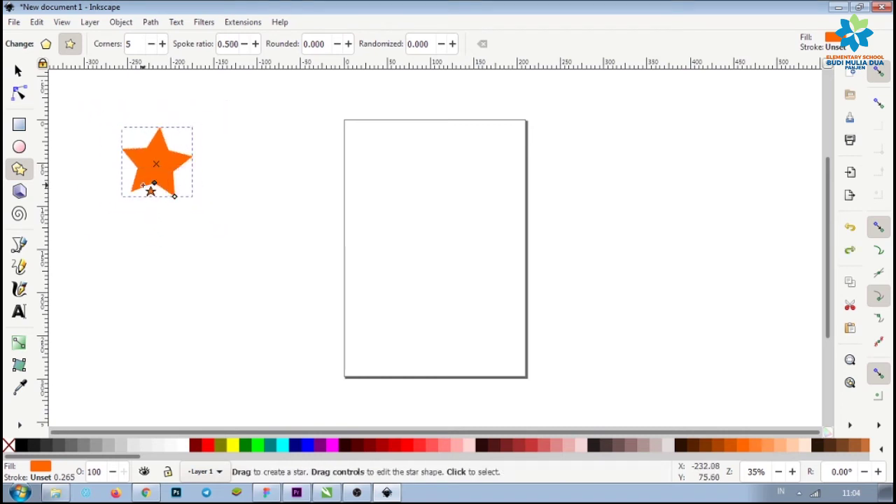
key(ctrl+z)
key(ctrl+z)
key(ctrl+z)
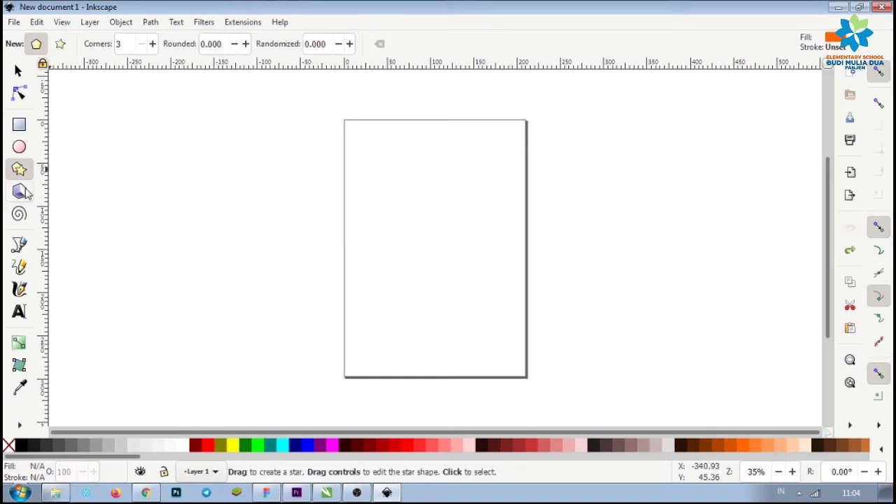
click(19, 191)
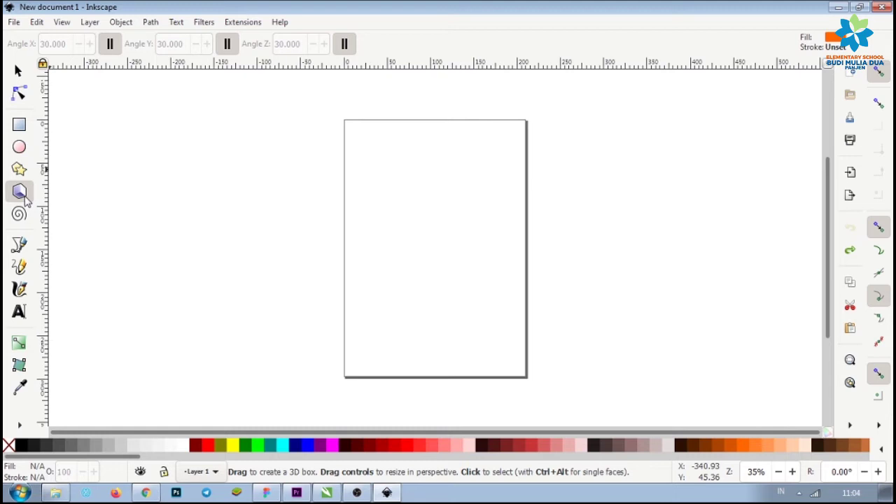
mouse_move(165, 148)
mouse_down()
mouse_move(169, 248)
mouse_move(218, 284)
mouse_up()
key(Delete)
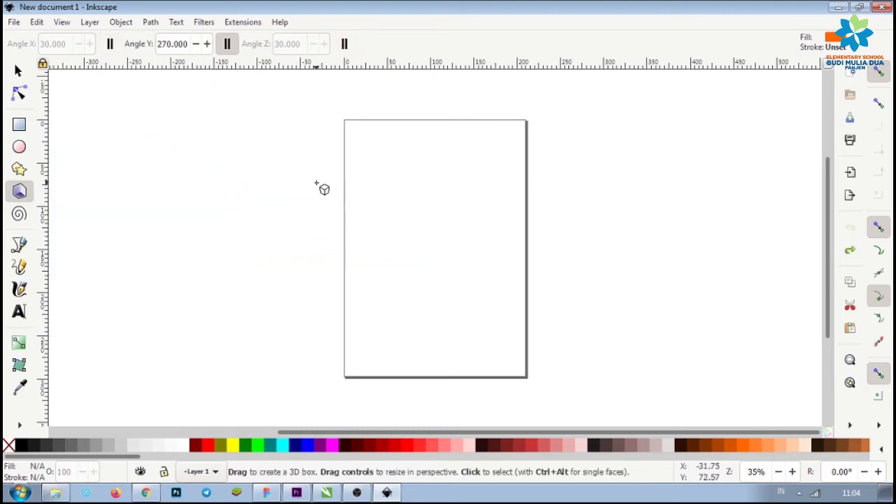
mouse_move(316, 184)
mouse_down()
mouse_move(306, 222)
mouse_move(326, 231)
mouse_move(286, 233)
mouse_move(290, 312)
mouse_up()
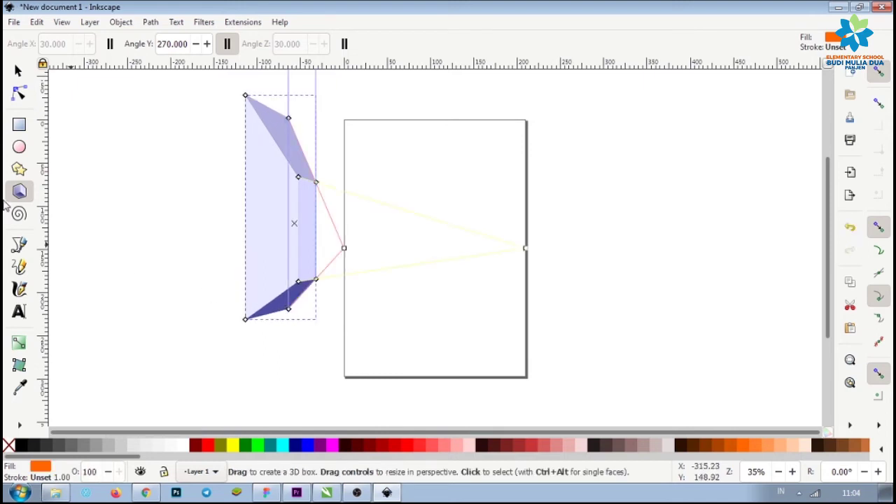
key(ctrl+z)
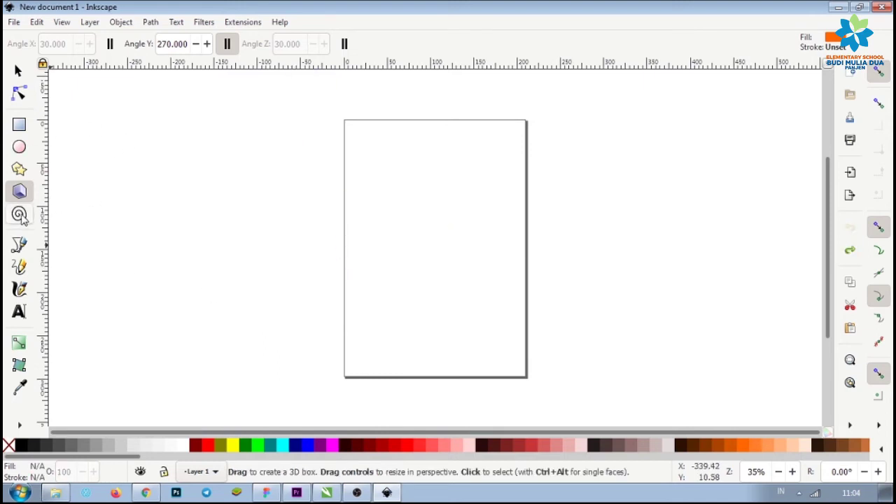
click(19, 214)
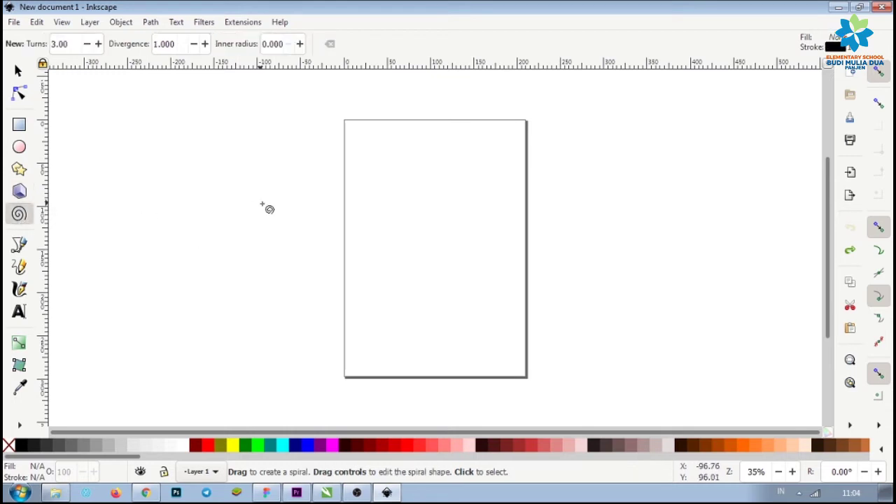
mouse_move(263, 206)
mouse_down()
mouse_move(406, 272)
mouse_move(450, 226)
mouse_move(302, 128)
mouse_move(304, 260)
mouse_move(287, 130)
mouse_move(226, 144)
mouse_up()
key(Delete)
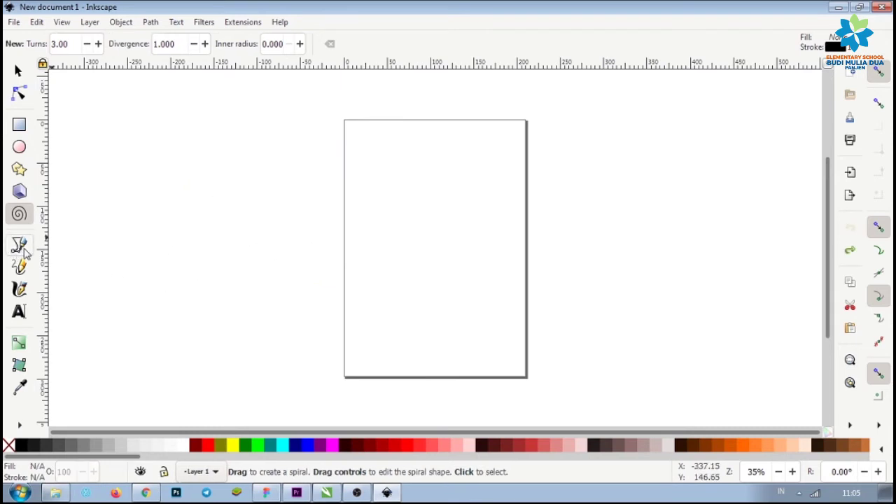
click(26, 251)
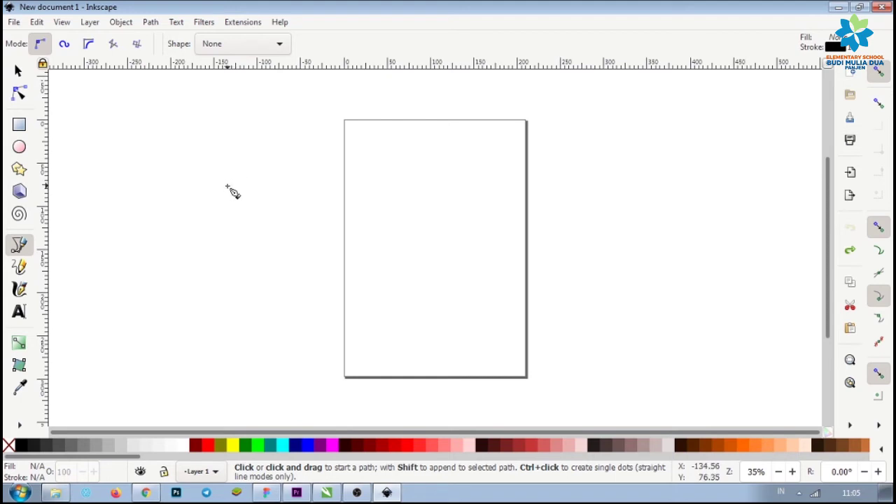
click(247, 159)
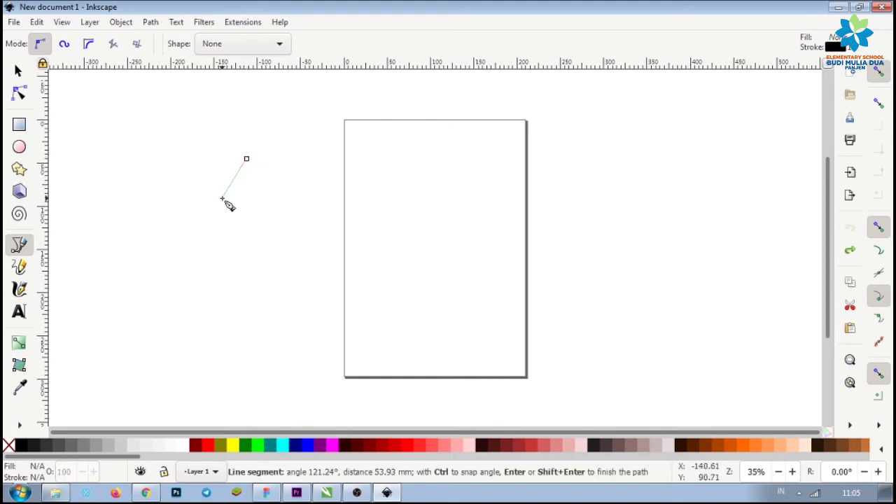
click(223, 199)
click(250, 255)
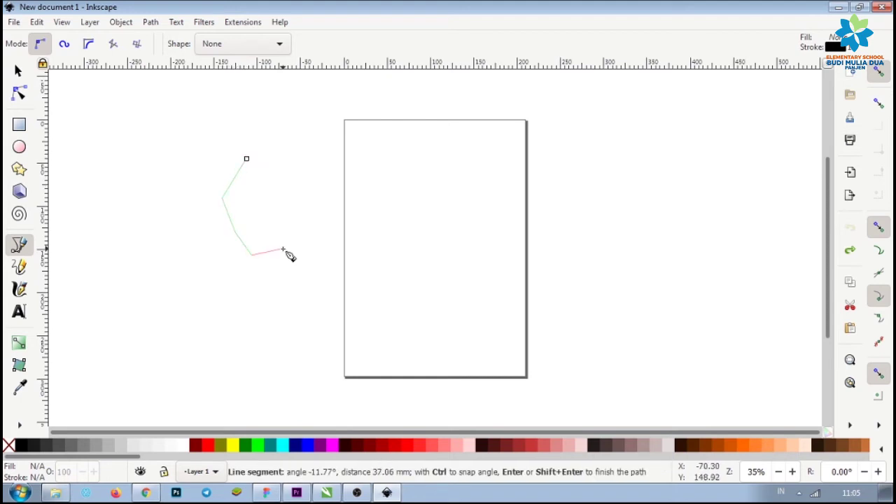
click(283, 248)
click(292, 188)
click(270, 149)
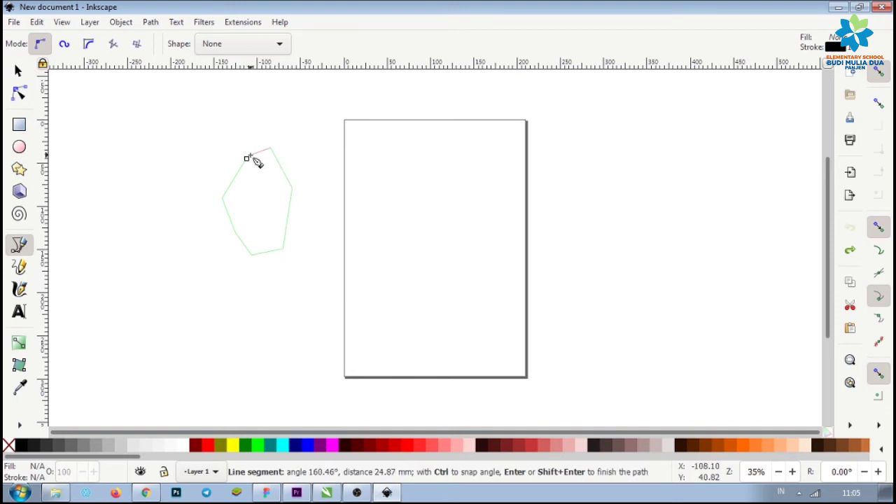
click(247, 159)
key(Delete)
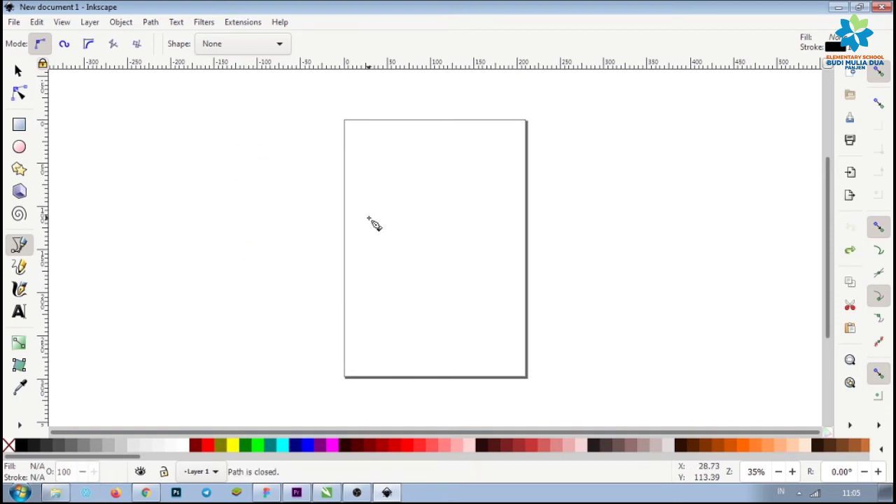
click(224, 159)
click(165, 255)
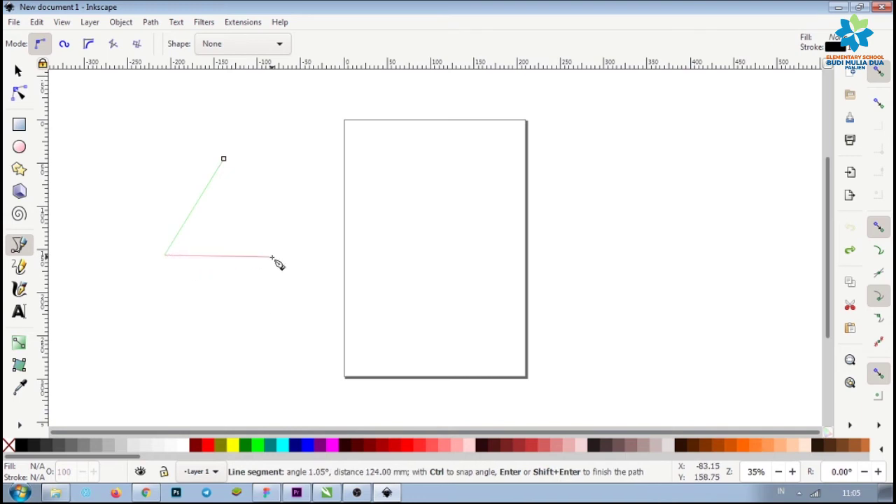
click(271, 255)
click(224, 160)
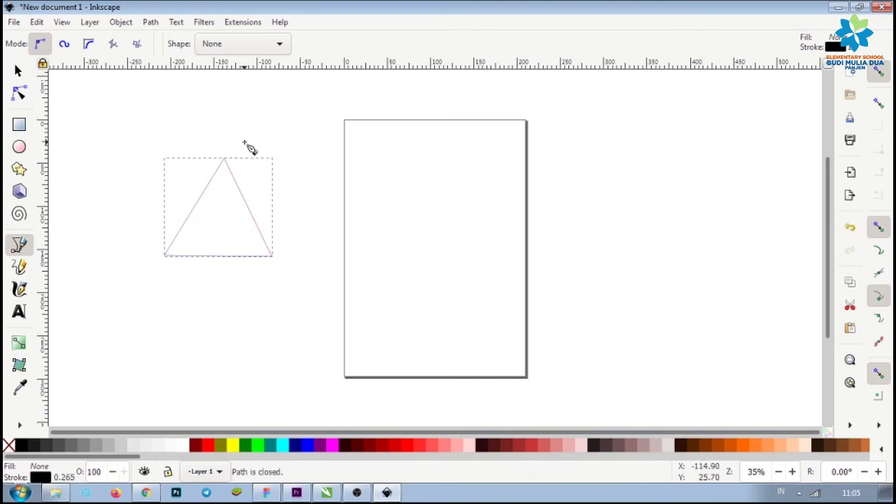
key(ctrl+z)
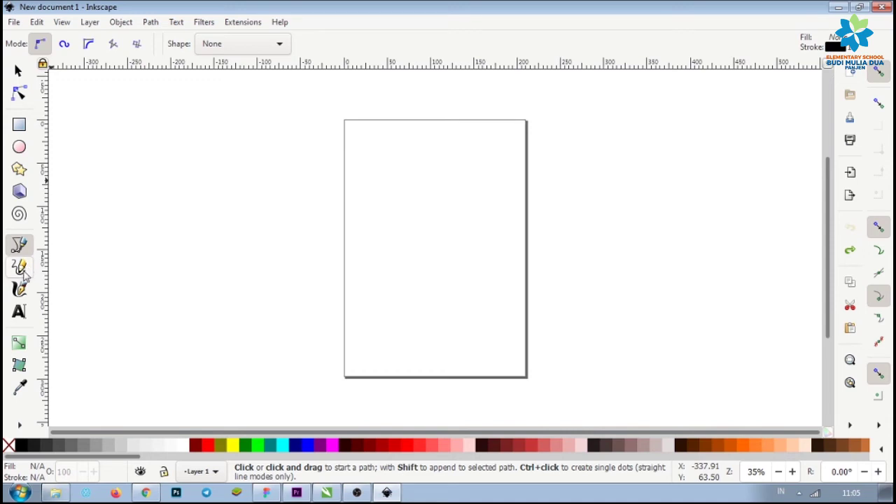
Draw three trial freehand curves with the Pencil tool, undoing each one
click(20, 268)
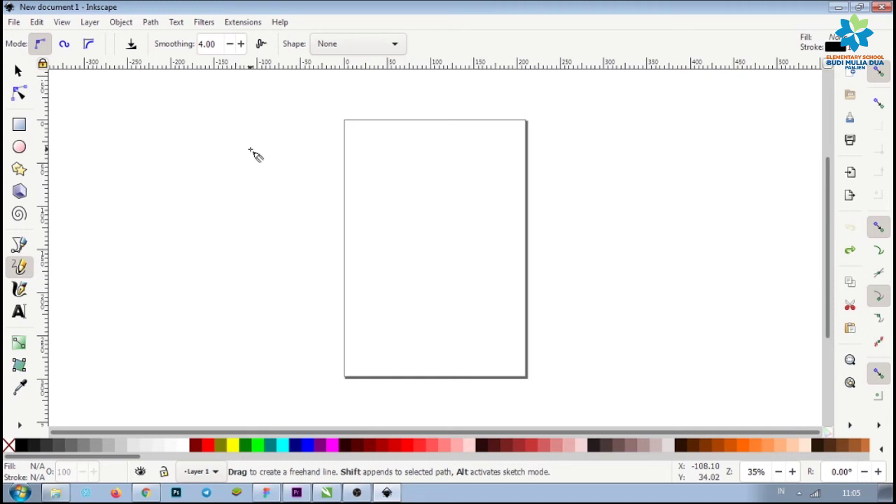
drag(250, 150, 173, 244)
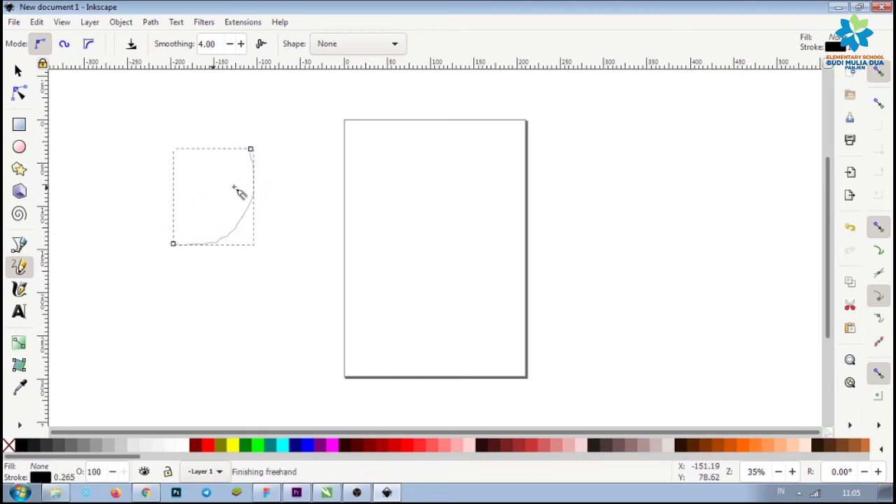
key(ctrl+z)
drag(251, 146, 241, 279)
key(ctrl+z)
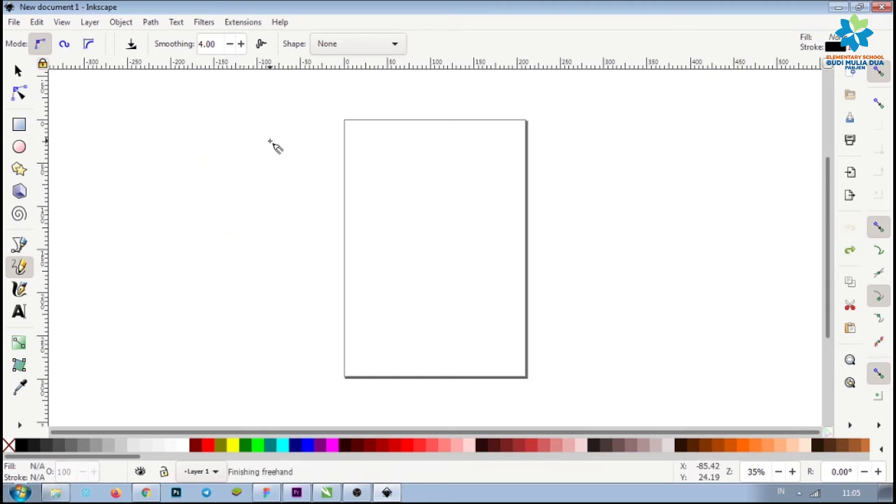
drag(270, 142, 241, 270)
key(ctrl+z)
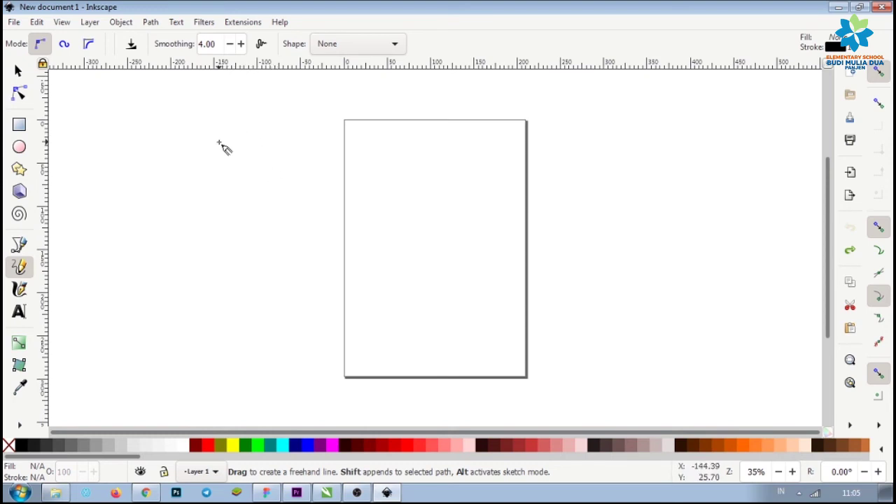
Start a three-node Bezier path, cancel it, and select the Calligraphy tool
click(23, 242)
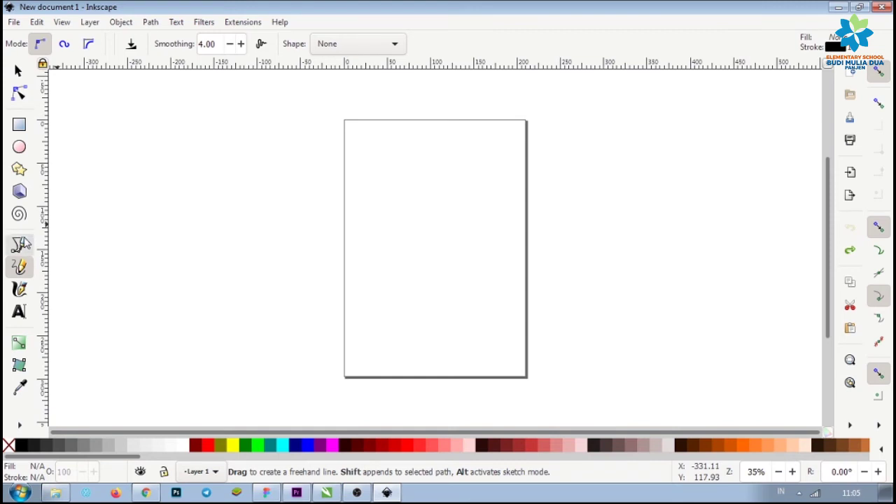
click(238, 155)
click(261, 236)
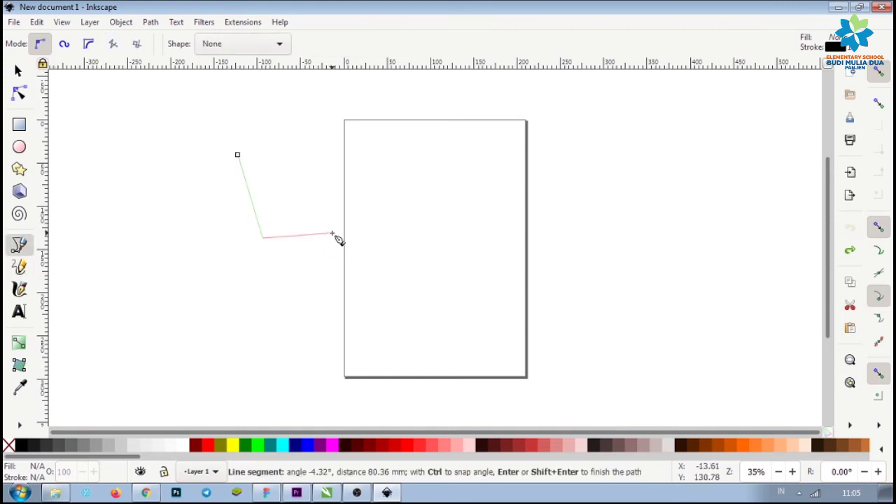
click(331, 236)
key(BackSpace)
key(BackSpace)
key(Escape)
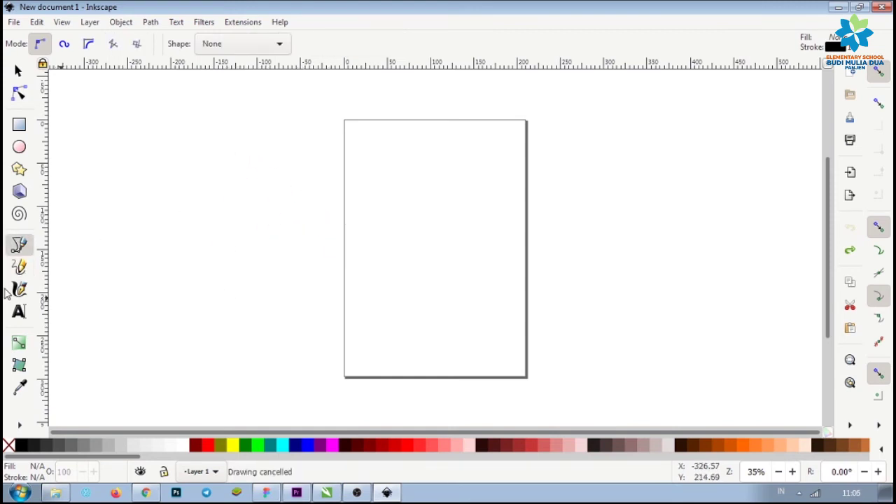
click(19, 290)
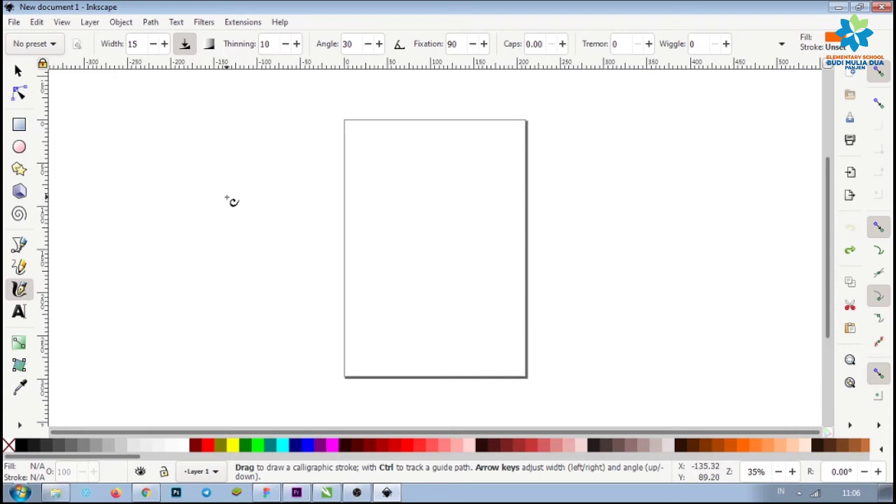
mouse_move(231, 199)
mouse_down()
mouse_move(231, 269)
mouse_move(168, 220)
mouse_move(98, 135)
mouse_up()
key(ctrl+z)
mouse_move(246, 134)
mouse_down()
mouse_move(230, 306)
mouse_move(297, 236)
mouse_move(308, 184)
mouse_up()
key(ctrl+z)
mouse_move(209, 151)
mouse_down()
mouse_move(251, 230)
mouse_move(260, 155)
mouse_move(215, 168)
mouse_move(245, 229)
mouse_move(260, 301)
mouse_move(110, 263)
mouse_up()
key(ctrl+z)
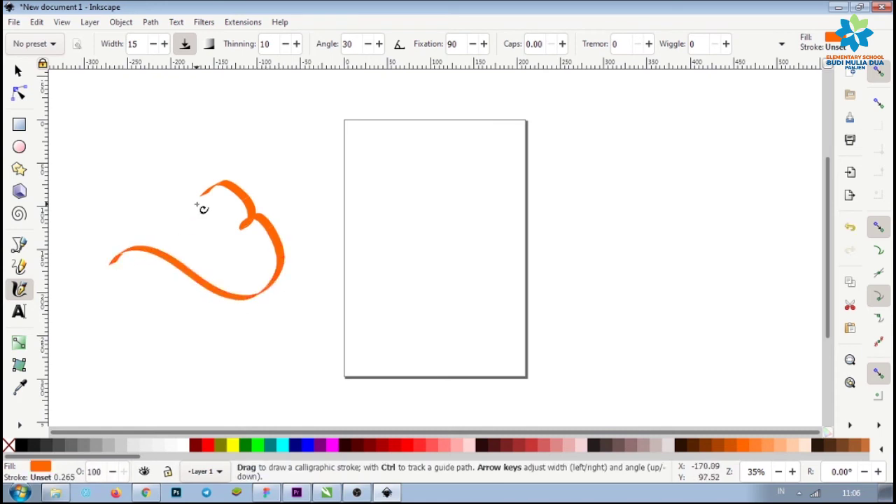
drag(197, 205, 223, 265)
key(ctrl+z)
key(ctrl+z)
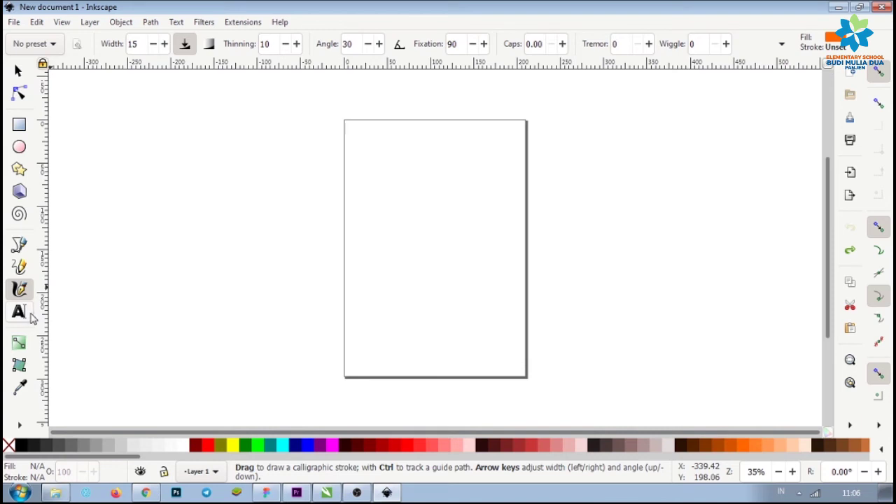
click(19, 312)
click(225, 221)
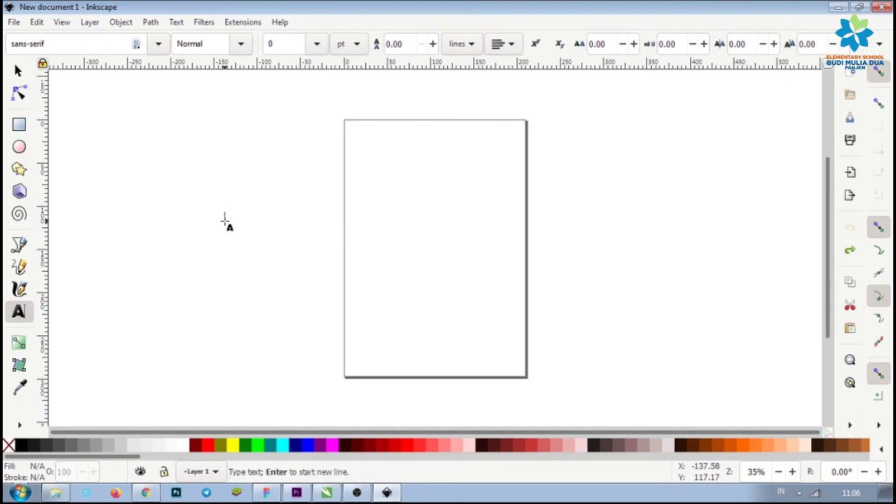
text(fdsfsfsdfs)
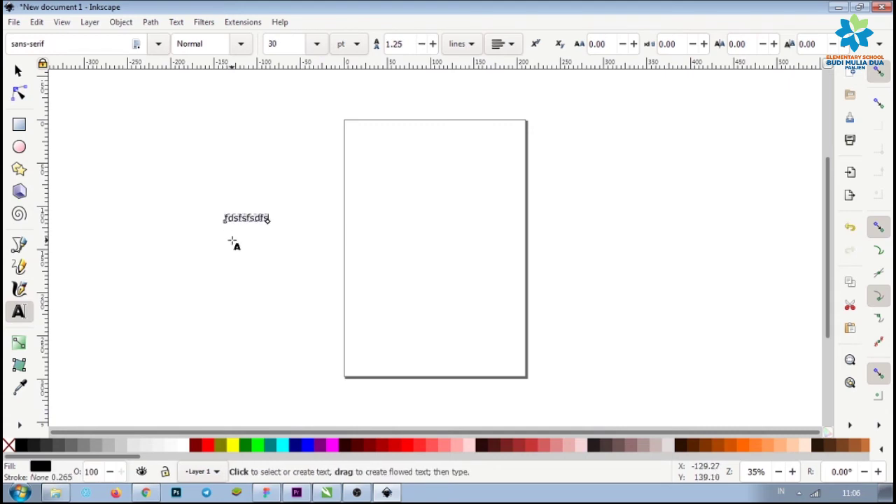
key(ctrl+a)
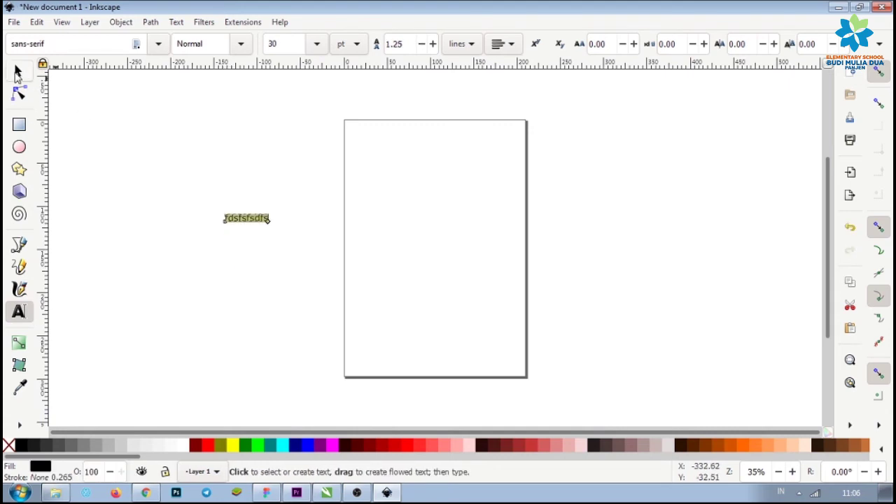
click(18, 72)
key(Delete)
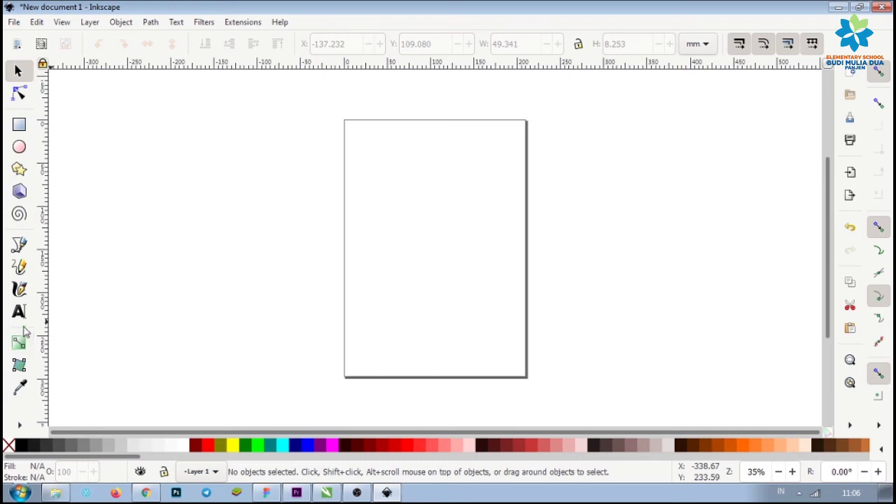
click(19, 124)
drag(232, 203, 293, 275)
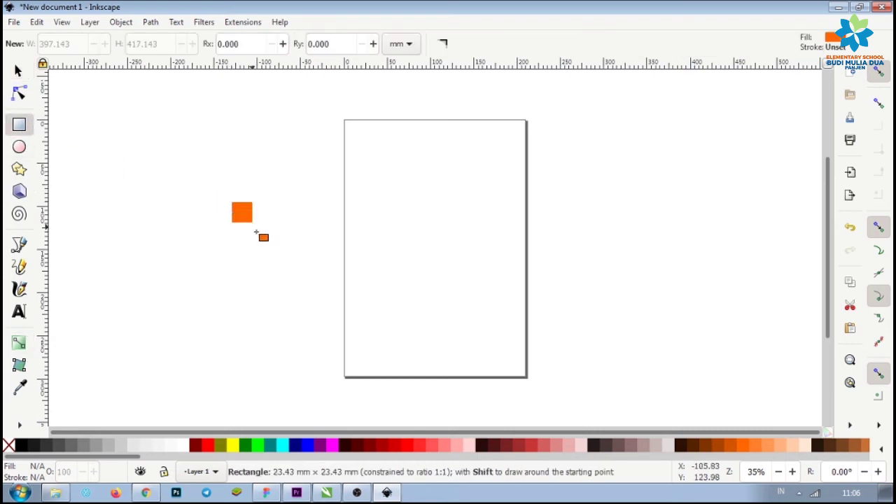
click(19, 343)
mouse_move(249, 217)
mouse_down()
mouse_move(245, 243)
mouse_move(271, 235)
mouse_up()
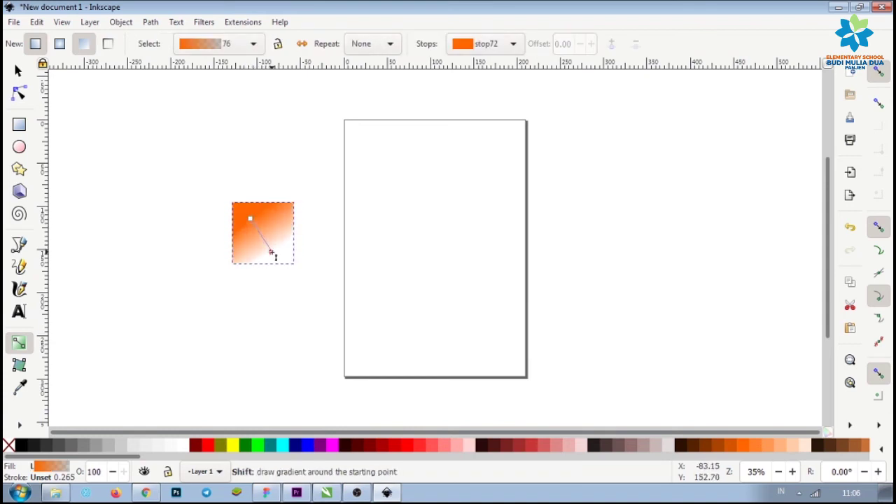
drag(271, 235, 265, 248)
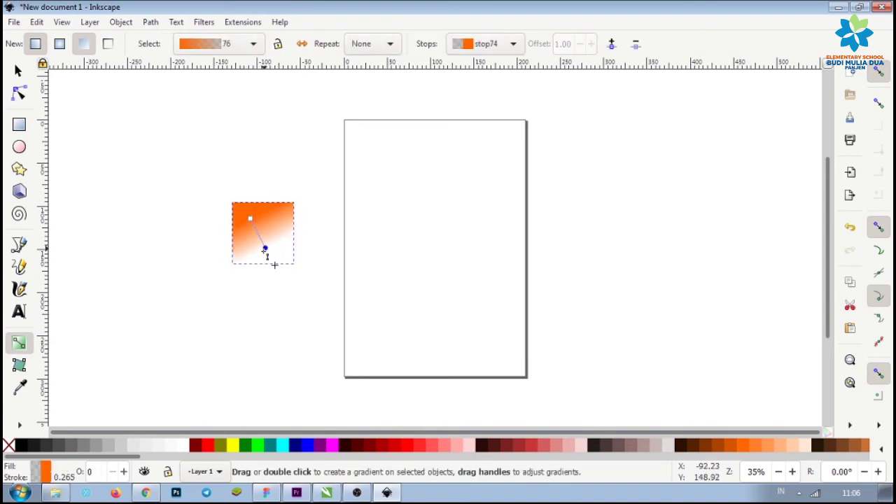
key(ctrl+z)
key(ctrl+z)
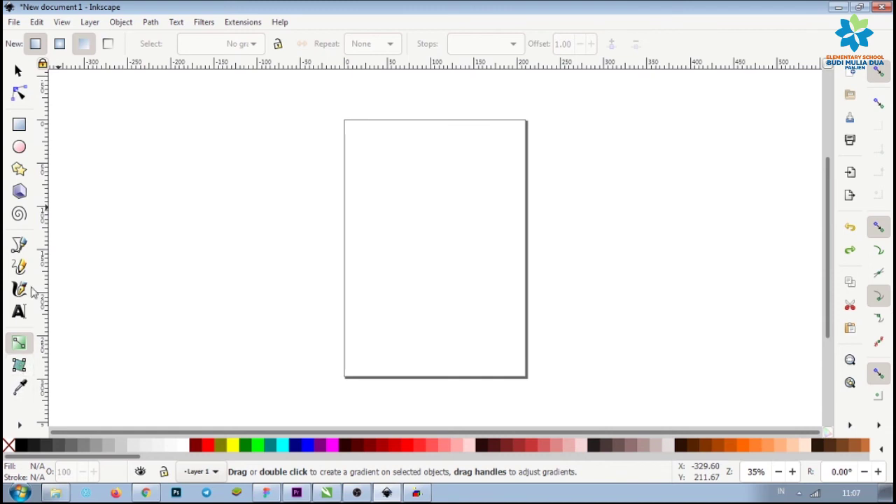
click(19, 124)
mouse_move(195, 192)
mouse_down()
mouse_move(251, 260)
mouse_move(273, 264)
mouse_move(280, 276)
mouse_up()
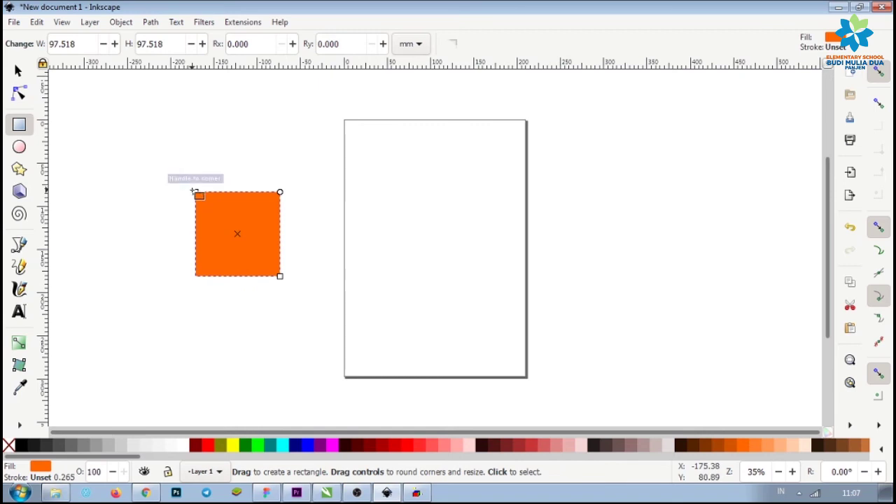
click(19, 365)
drag(197, 194, 218, 218)
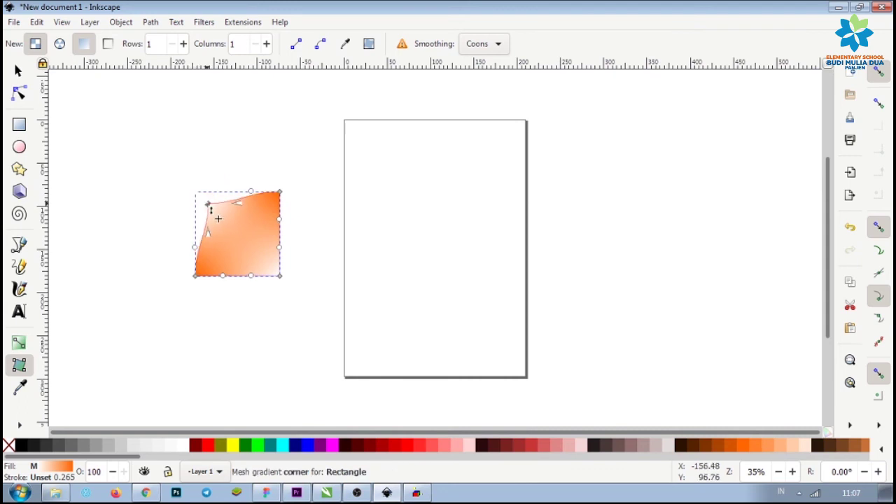
key(ctrl+z)
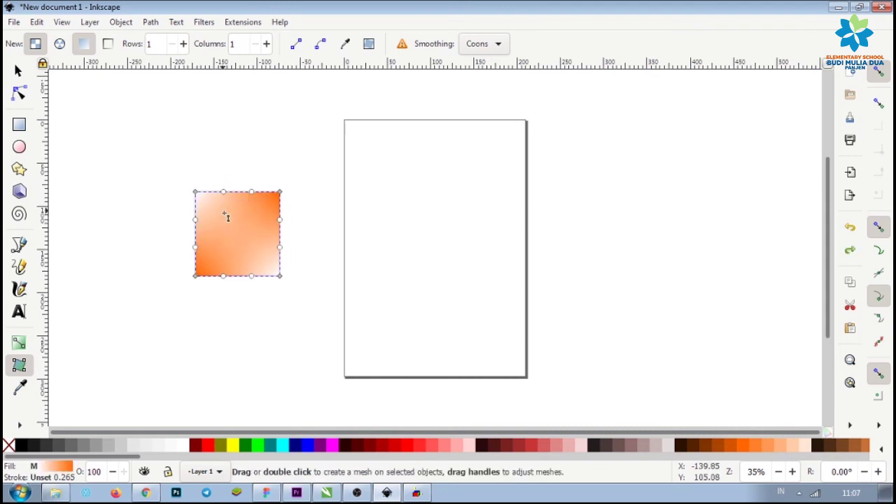
mouse_move(280, 276)
mouse_down()
mouse_move(241, 226)
mouse_move(217, 224)
mouse_up()
key(ctrl+z)
key(ctrl+z)
drag(196, 276, 226, 243)
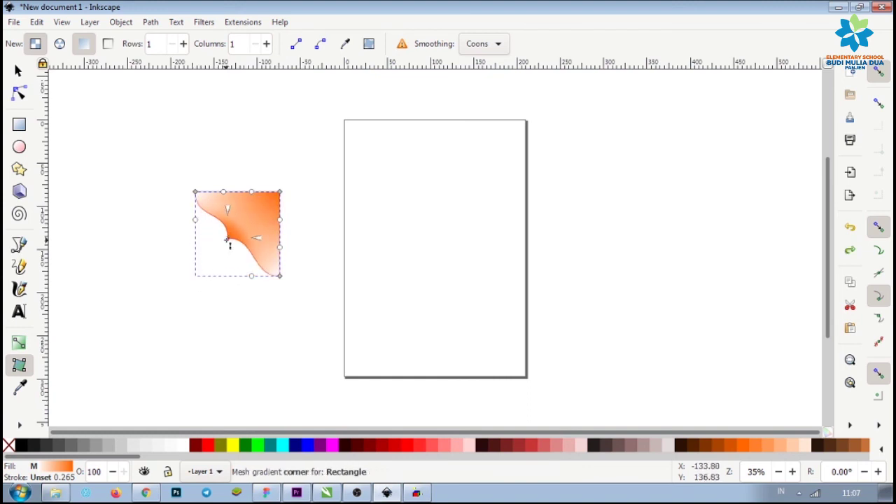
key(ctrl+z)
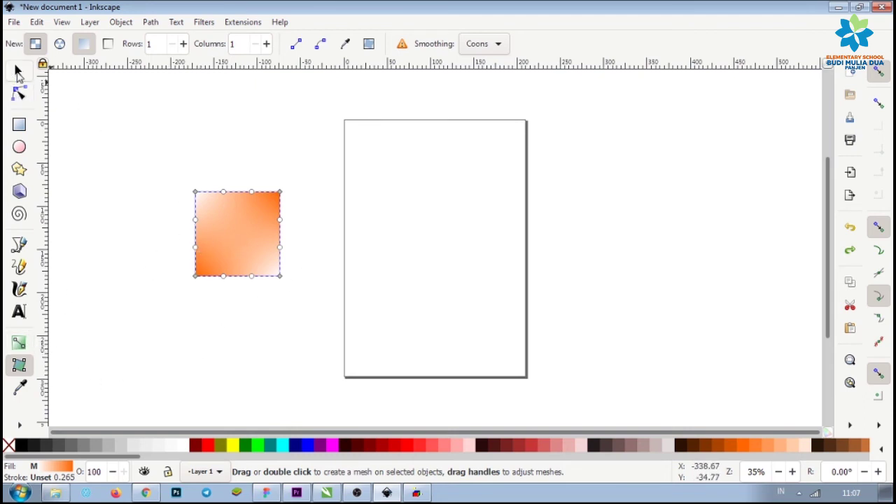
click(18, 72)
key(Delete)
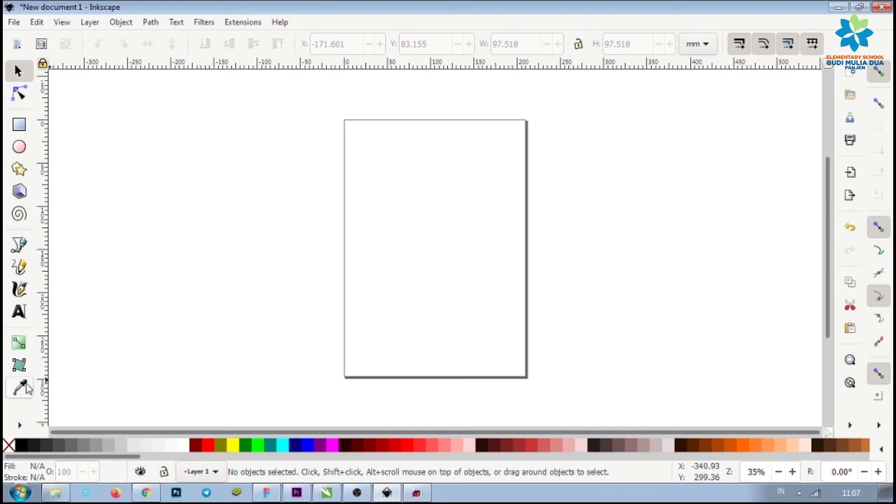
click(19, 125)
drag(182, 169, 259, 244)
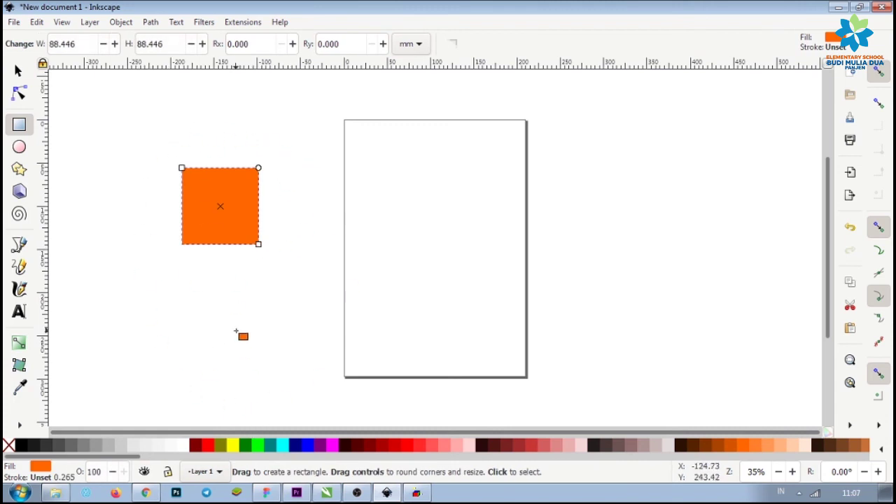
mouse_move(298, 176)
mouse_down()
mouse_move(371, 268)
mouse_move(372, 253)
mouse_up()
mouse_move(256, 448)
mouse_down()
mouse_move(210, 222)
mouse_move(341, 201)
mouse_move(310, 202)
mouse_move(330, 217)
mouse_move(29, 398)
mouse_up()
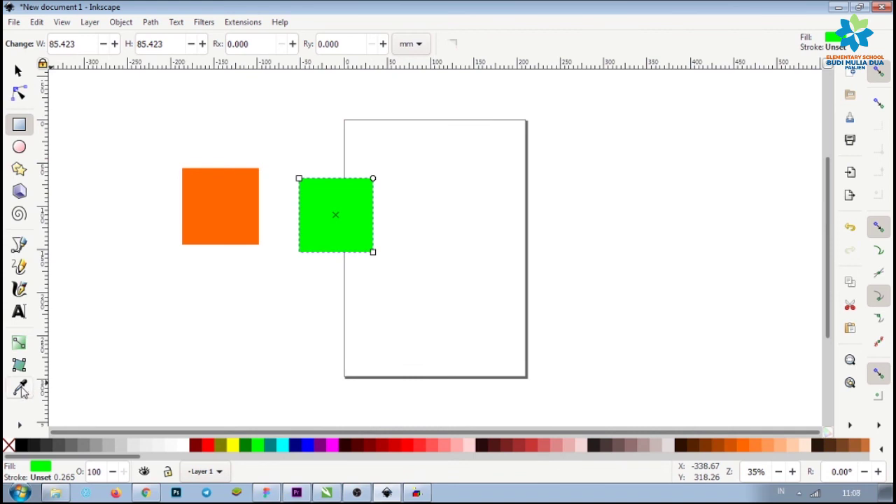
click(19, 389)
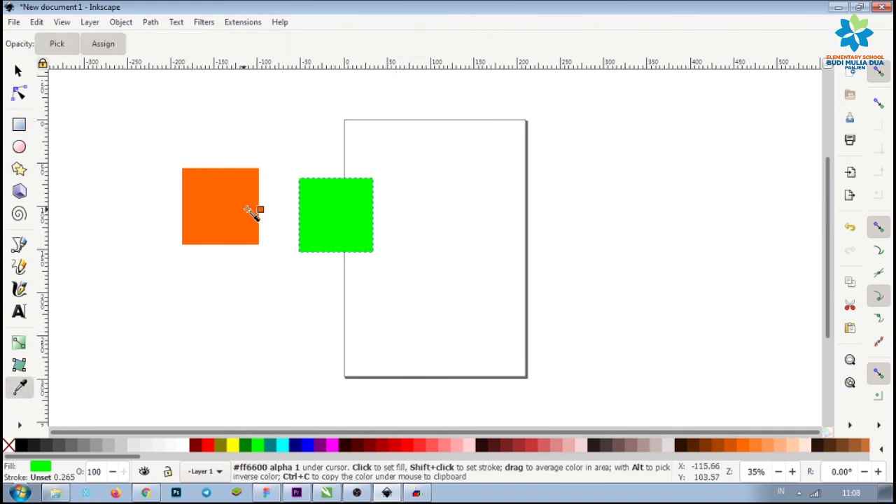
click(219, 193)
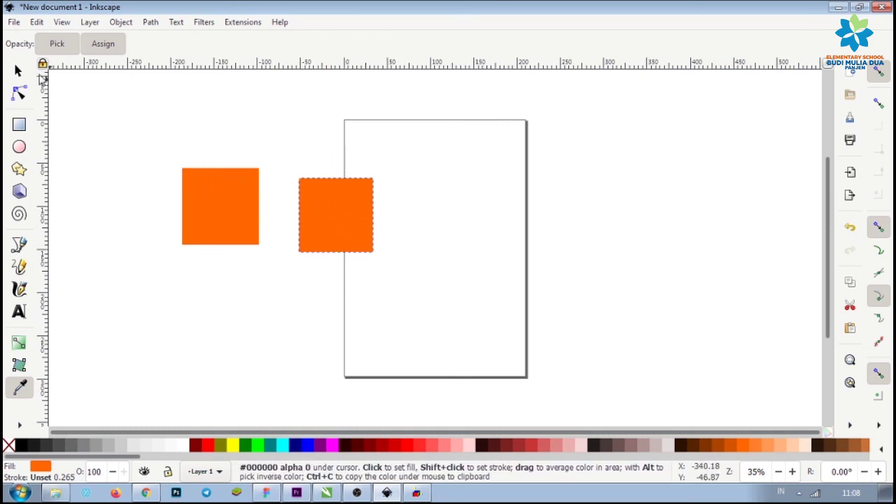
click(18, 71)
drag(129, 121, 492, 304)
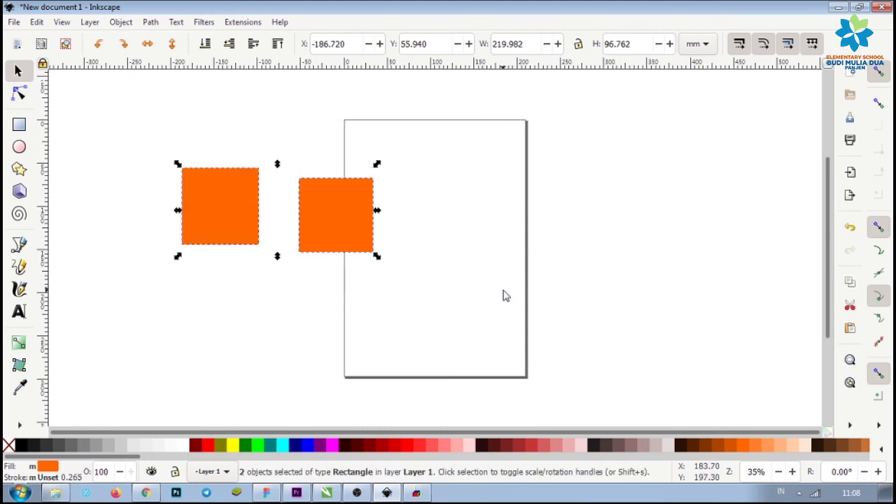
key(Delete)
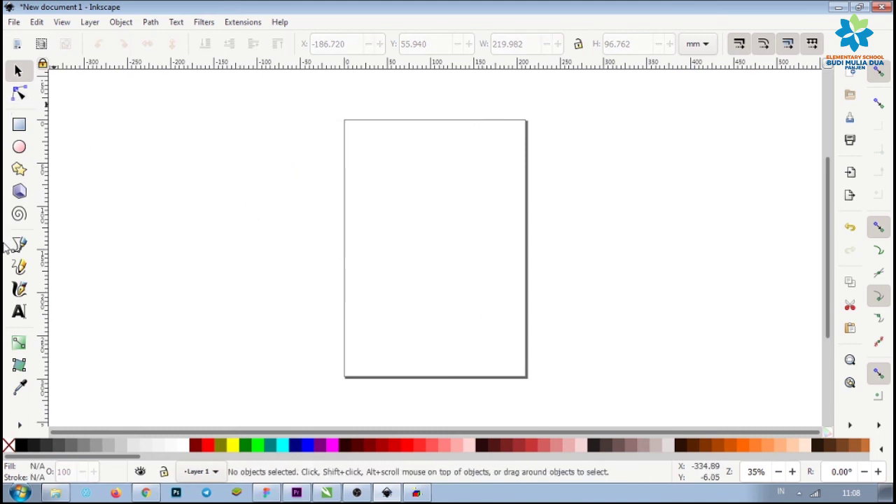